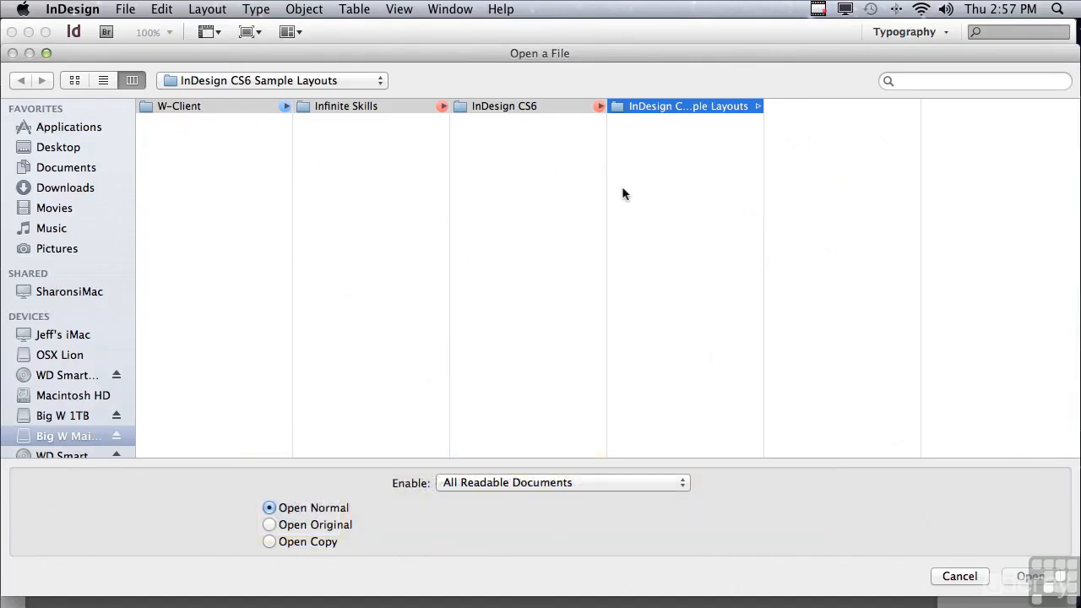
# Open the document 0501 The Secrets of Placing Text.indd from the InDesign CS6 Sample Layouts folder
pyautogui.click(918, 275)
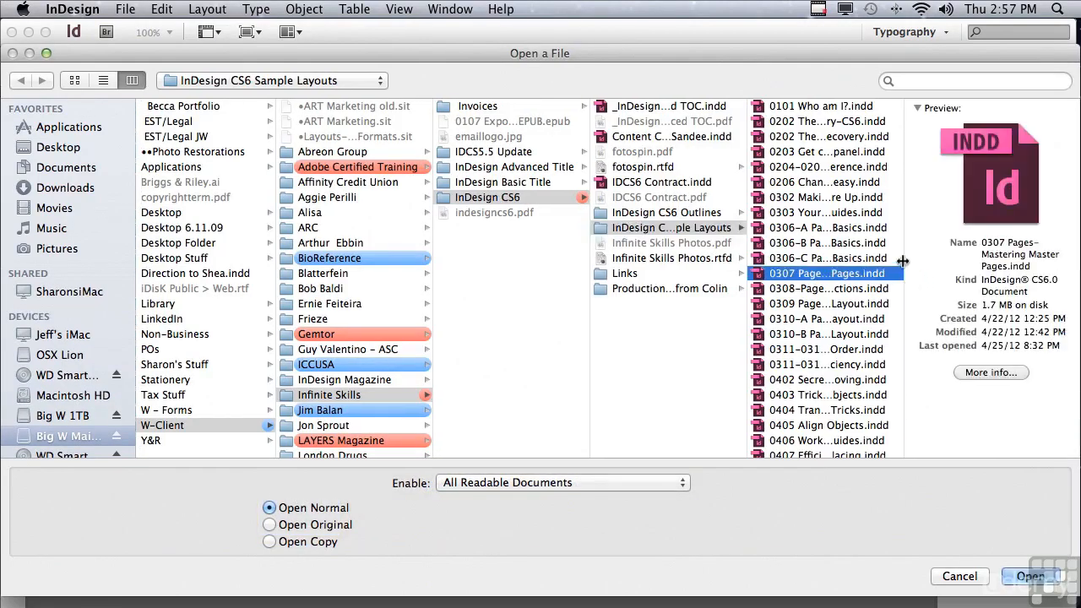
pyautogui.scroll(-5, 895, 338)
pyautogui.scroll(-3, 893, 352)
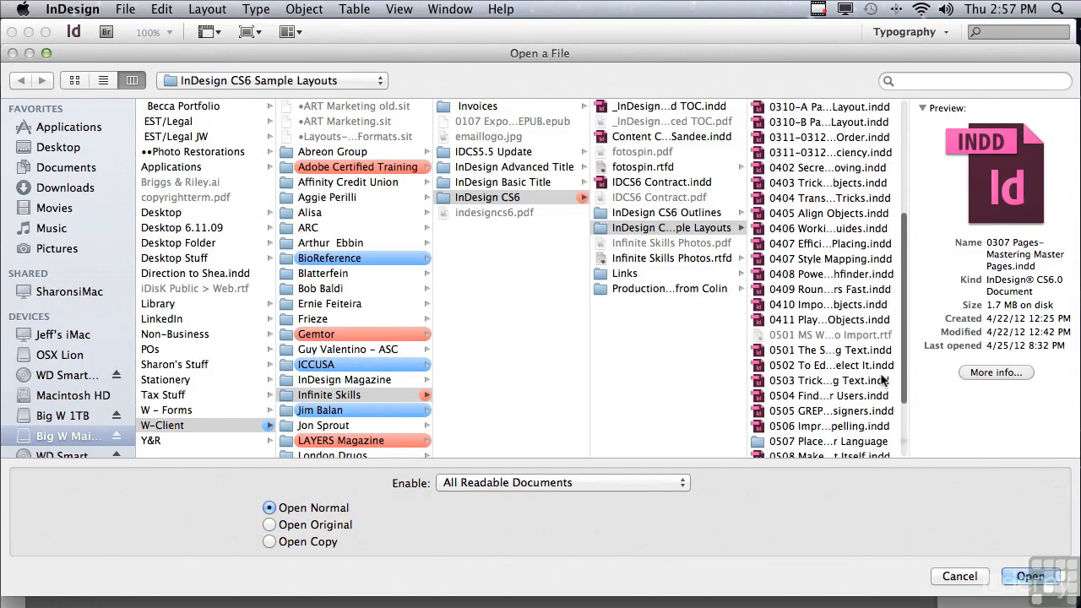
pyautogui.click(808, 352)
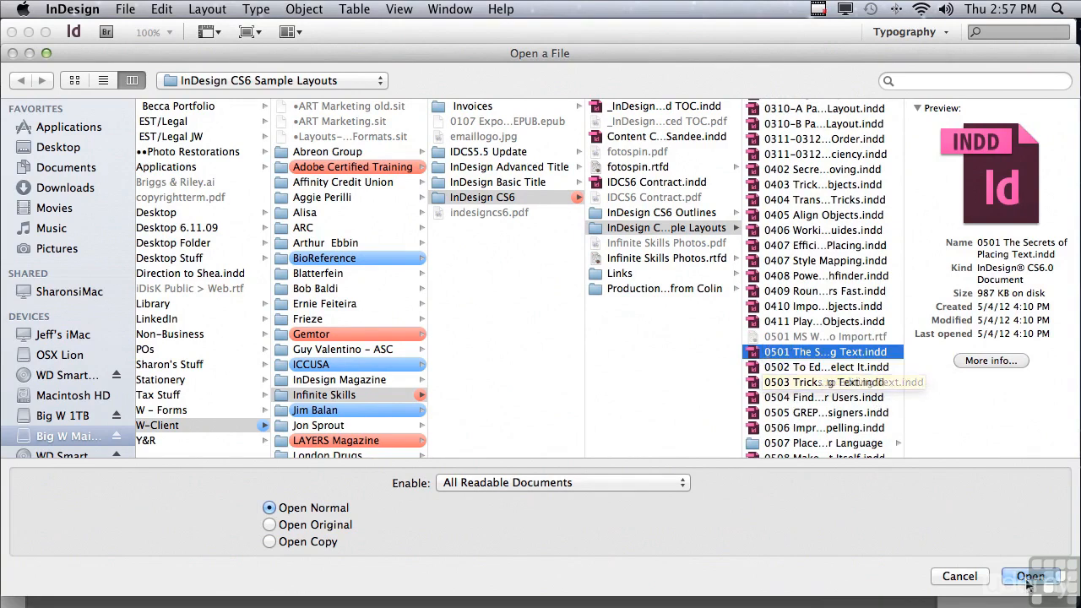
pyautogui.press('Return')
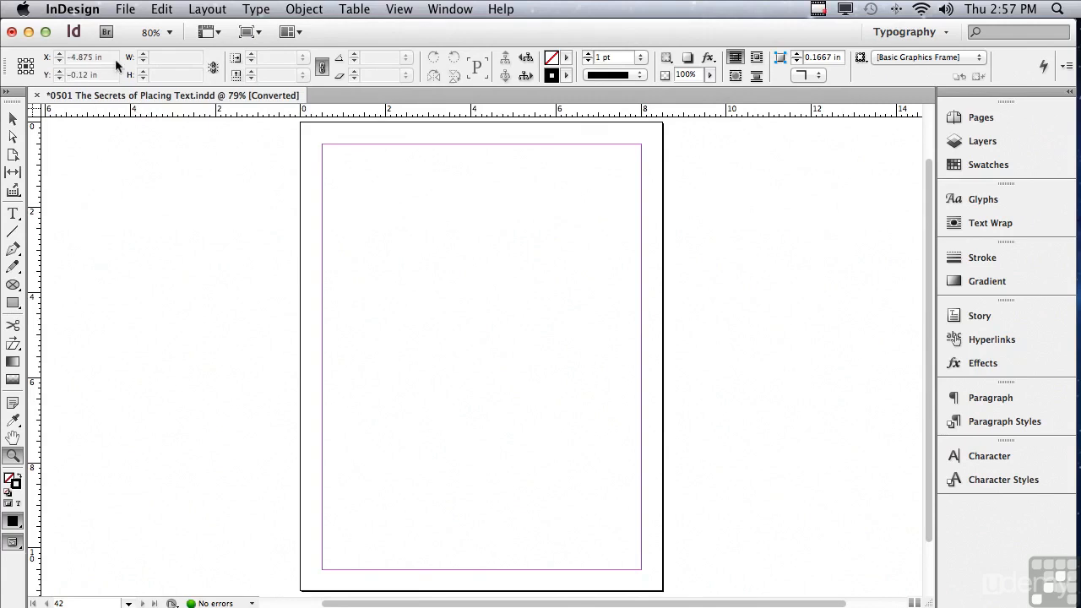
# Choose 0501 MS Word Text to Import.rtf for placing and bring up its RTF import options
pyautogui.click(126, 9)
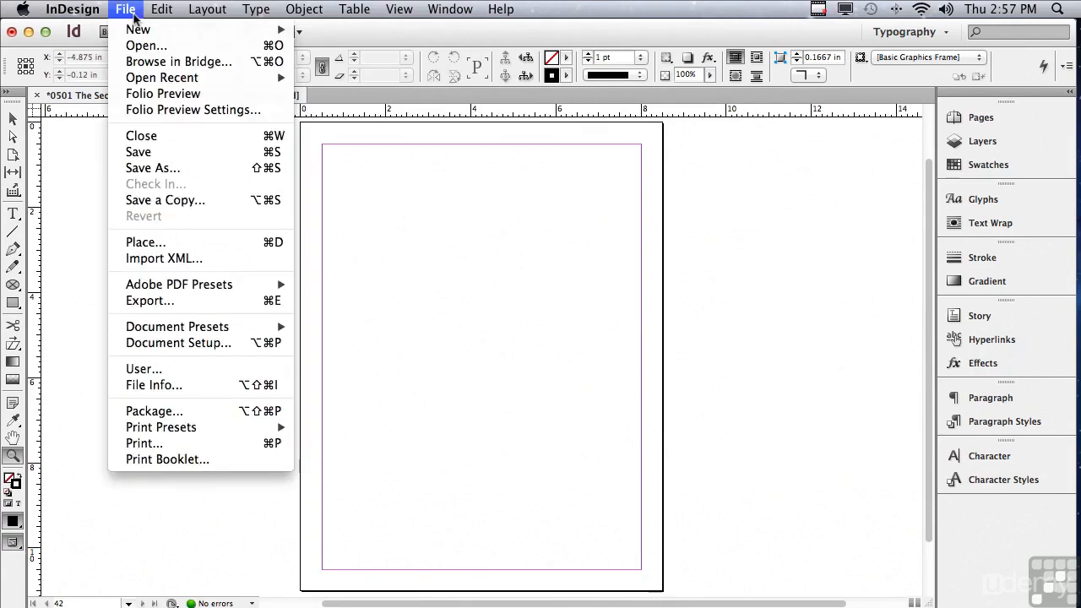
pyautogui.click(146, 242)
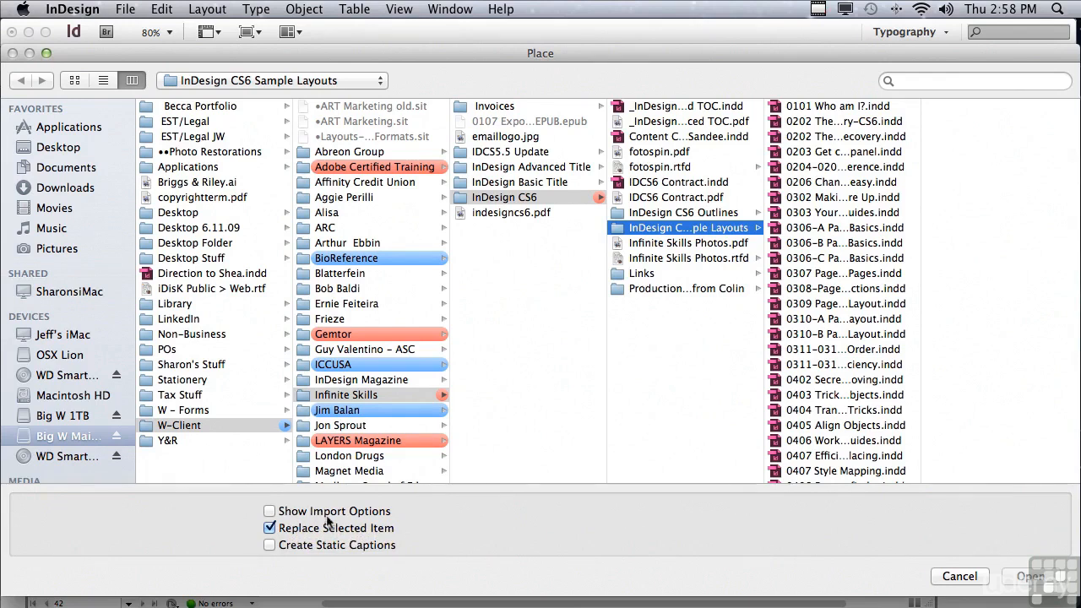
pyautogui.click(913, 317)
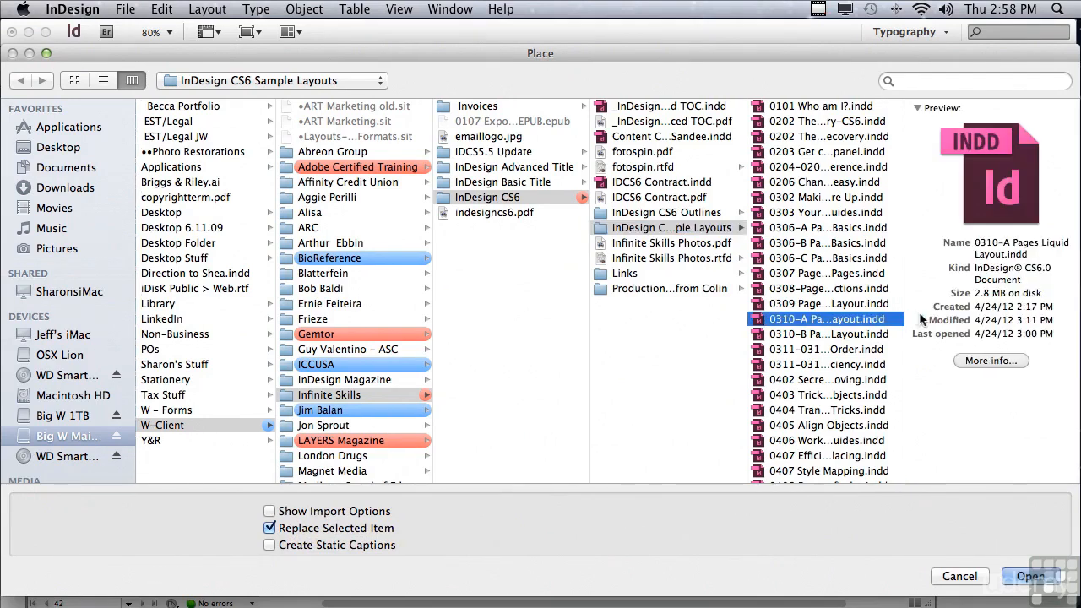
pyautogui.moveTo(907, 311); pyautogui.dragTo(906, 409)
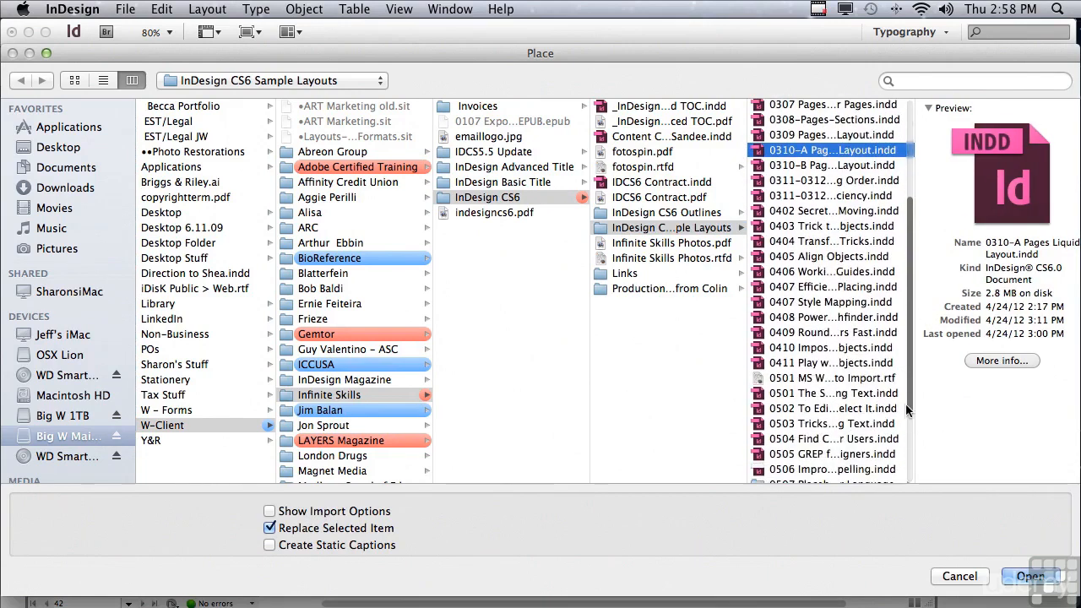
pyautogui.click(773, 380)
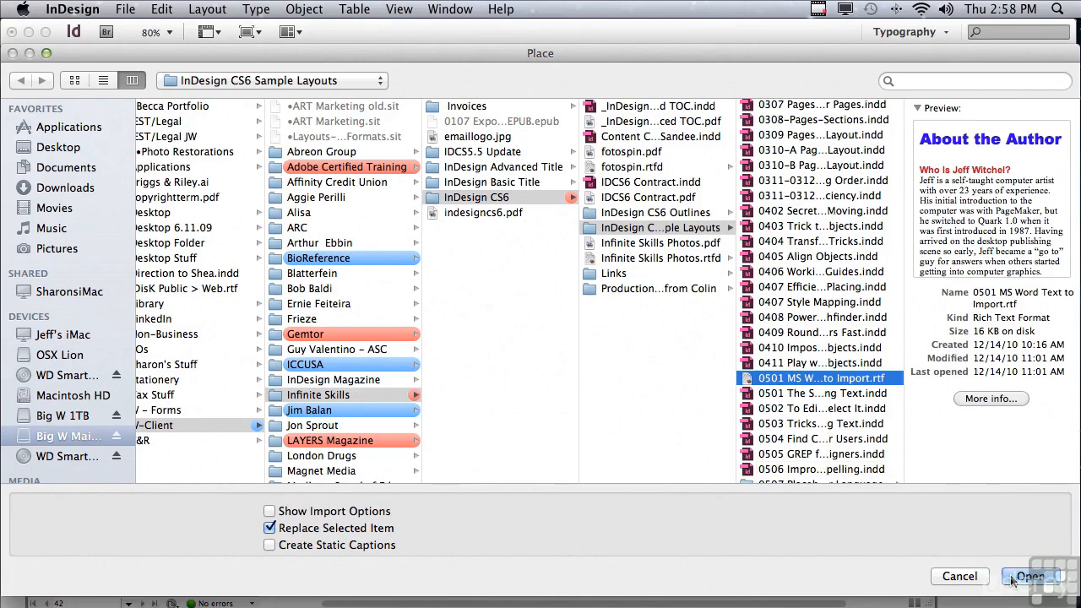
pyautogui.press('shift')
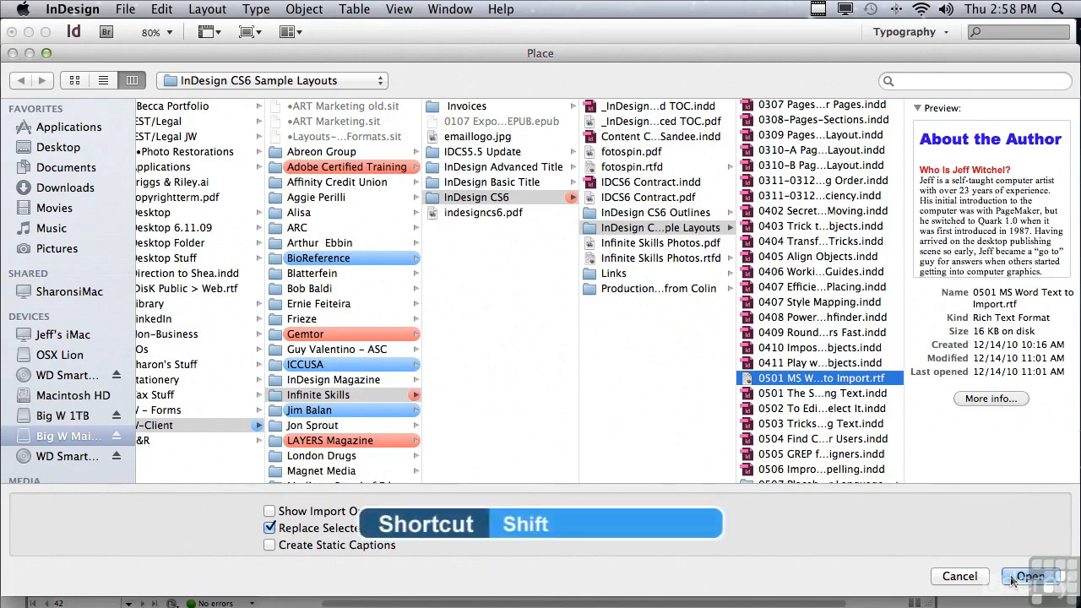
pyautogui.keyDown('shift'); pyautogui.click(1012, 579); pyautogui.keyUp('shift')
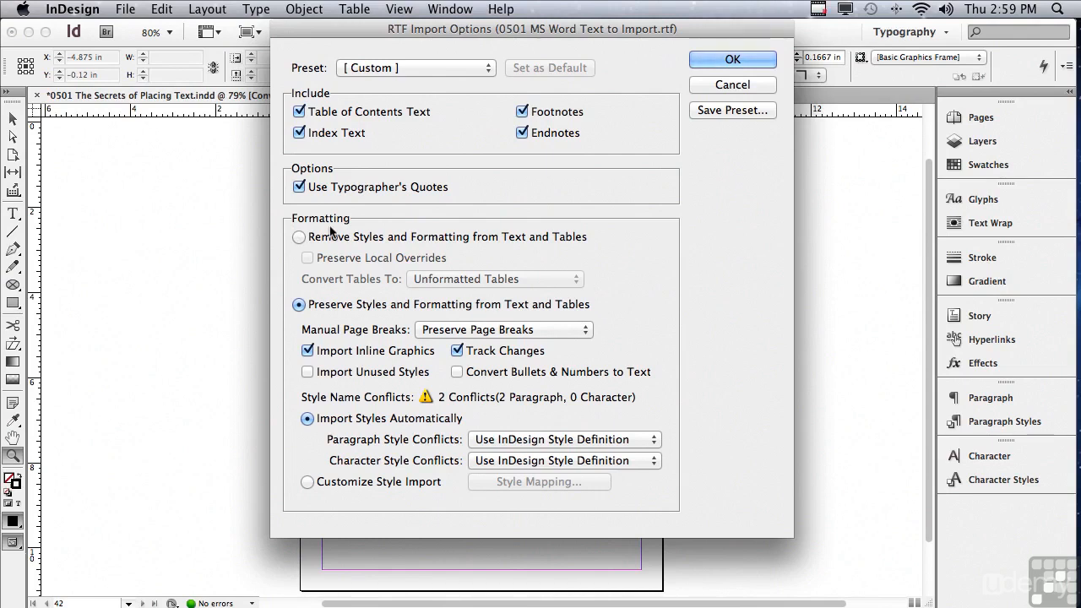
# Import the RTF with styles and formatting removed from text and tables, and flow it through the pages from page 42
pyautogui.click(301, 239)
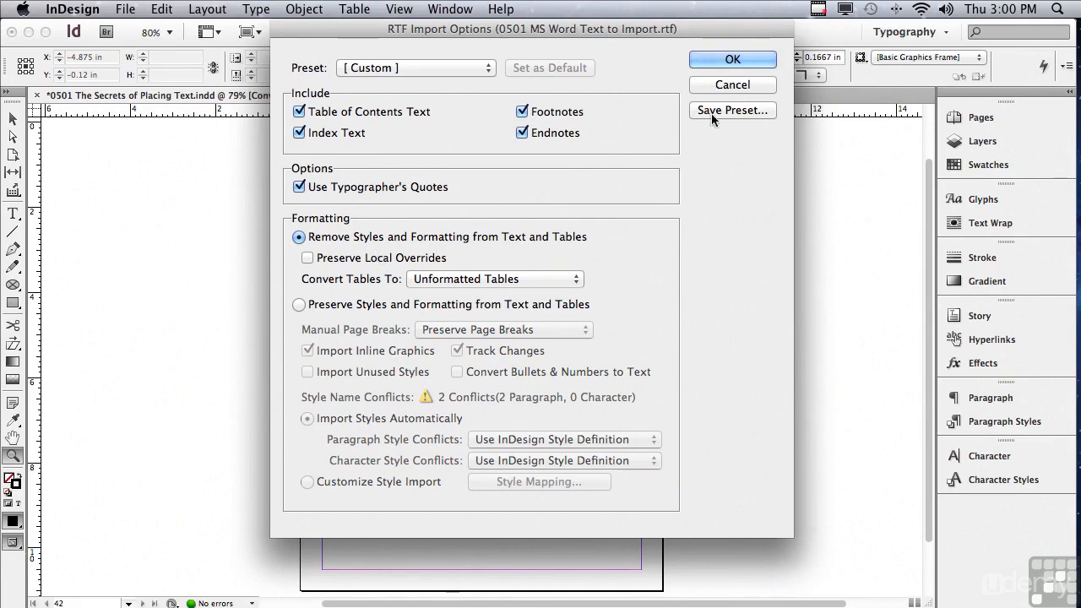
pyautogui.click(729, 59)
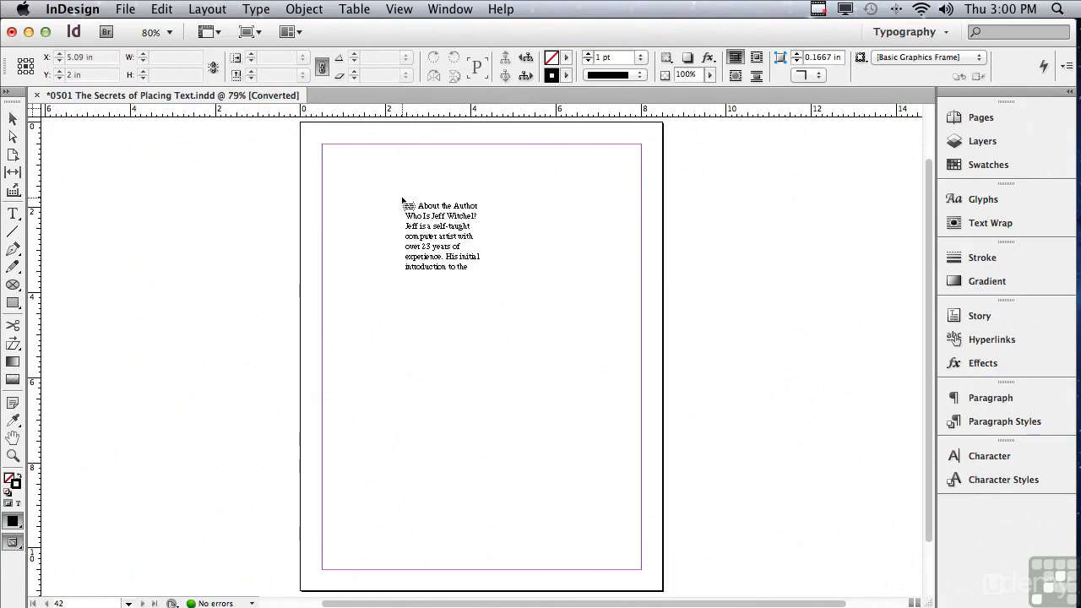
pyautogui.click(402, 200)
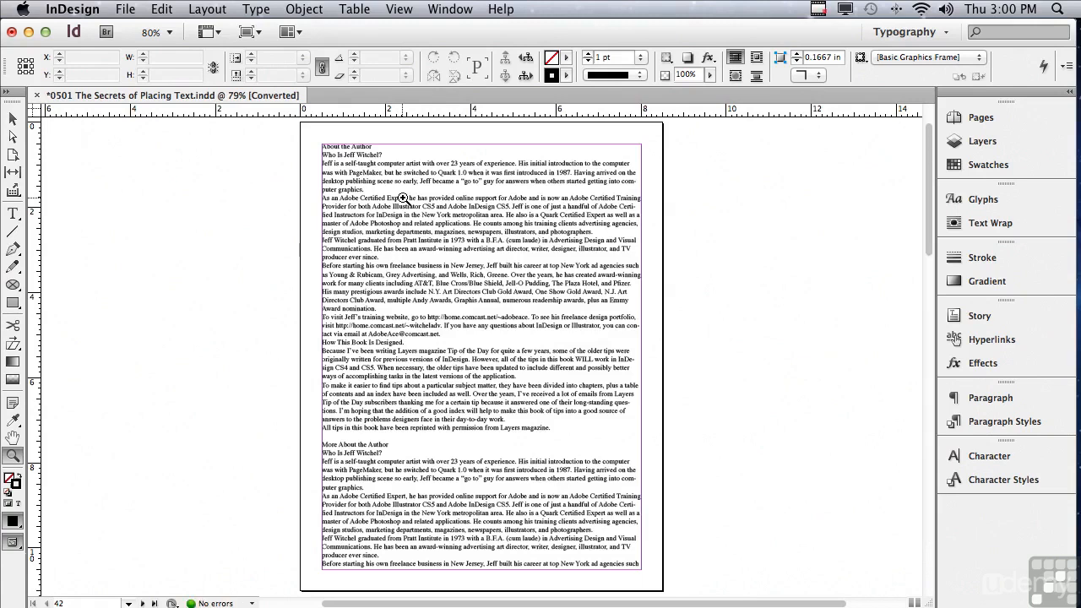
pyautogui.moveTo(925, 246); pyautogui.dragTo(912, 380)
pyautogui.scroll(-10, 911, 380)
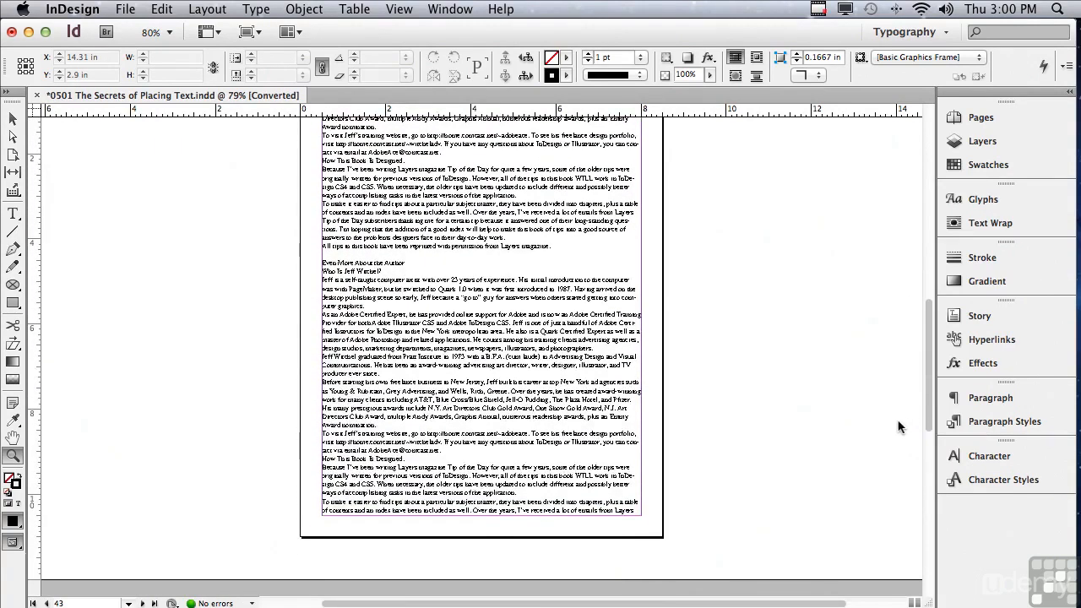
pyautogui.scroll(-4, 877, 489)
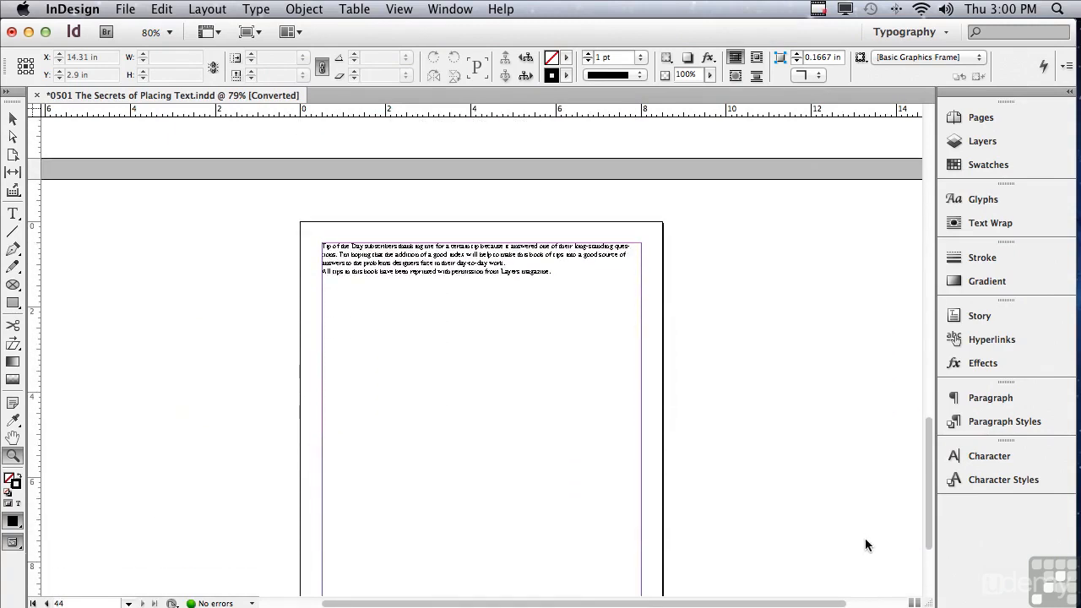
# Undo the unformatted text placement and discard the loaded text
pyautogui.scroll(20, 873, 509)
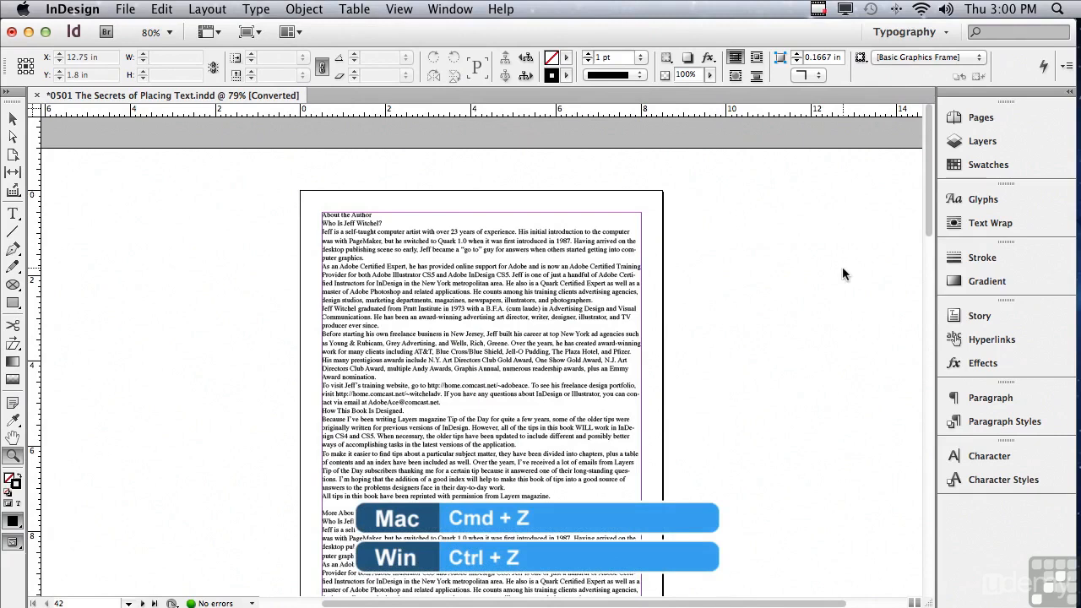
pyautogui.press('super+z')
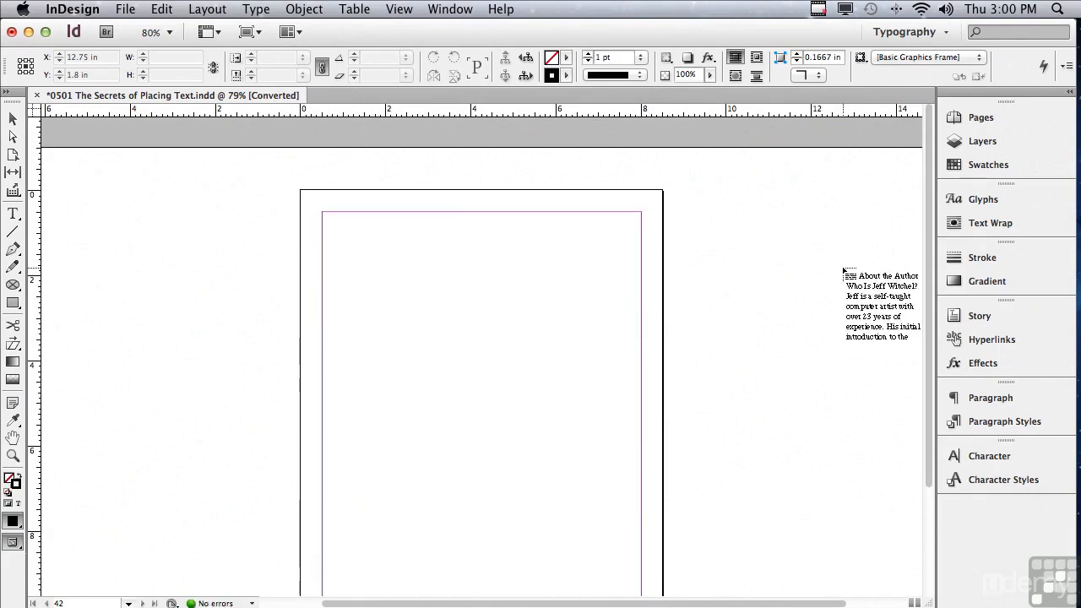
pyautogui.press('z')
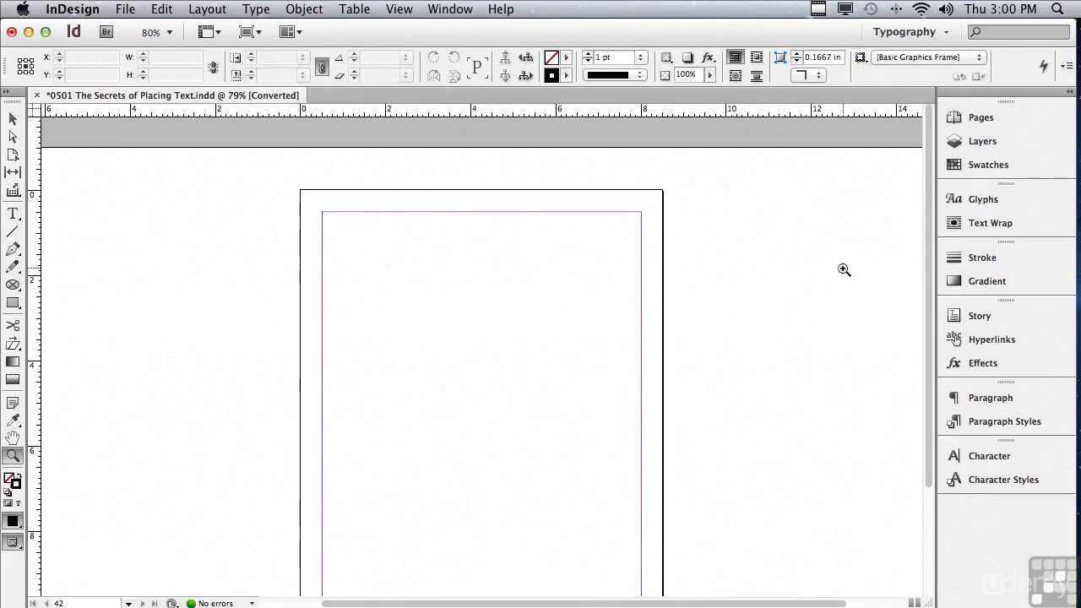
# With the Selection tool active, place 0501 MS Word Text to Import.rtf again with its RTF import options shown
pyautogui.click(13, 119)
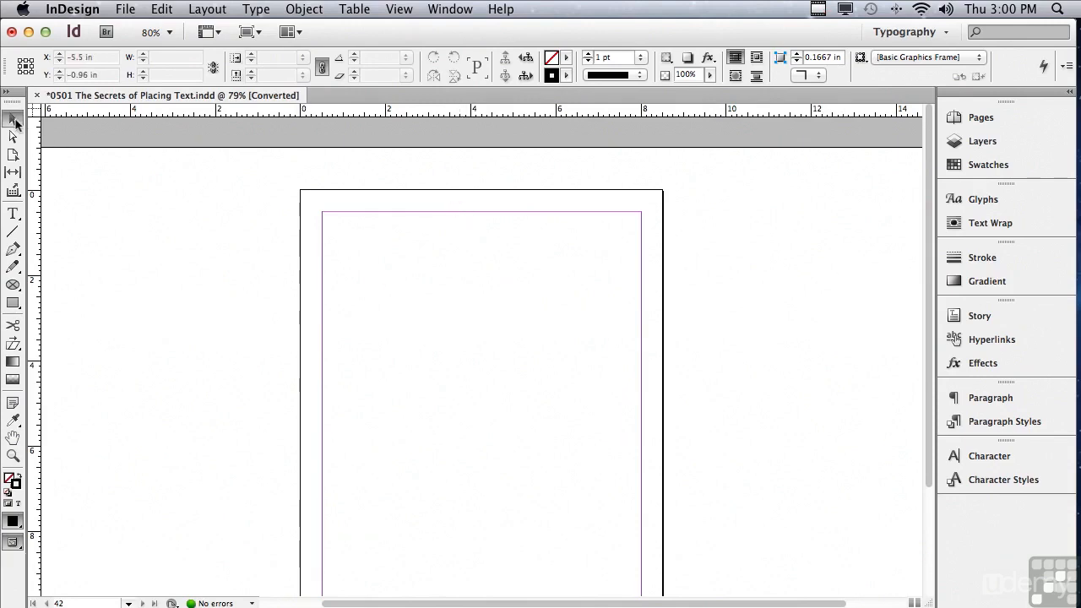
pyautogui.click(127, 10)
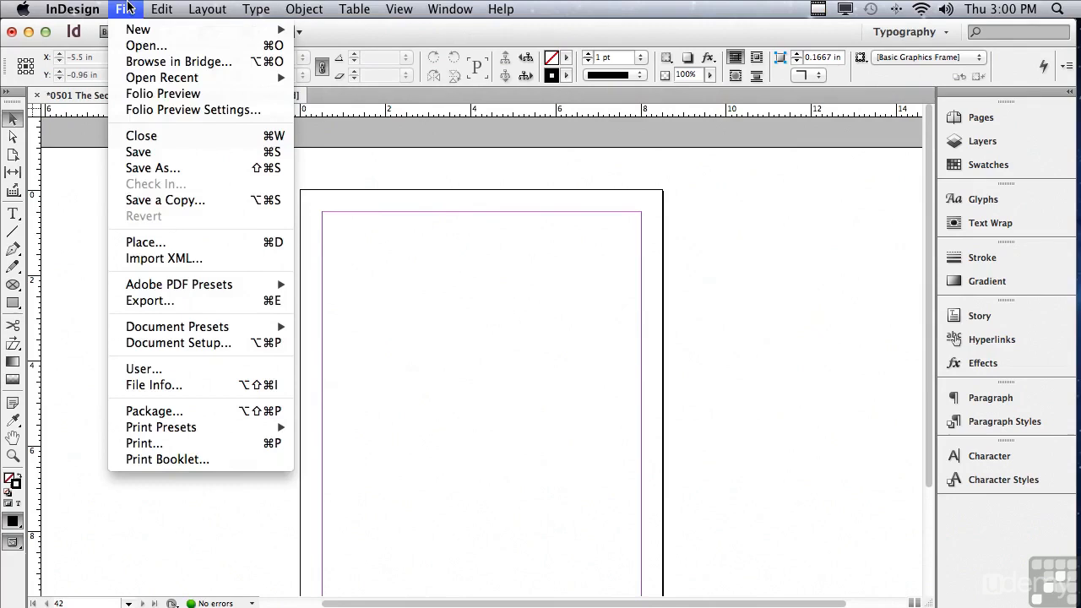
pyautogui.click(145, 244)
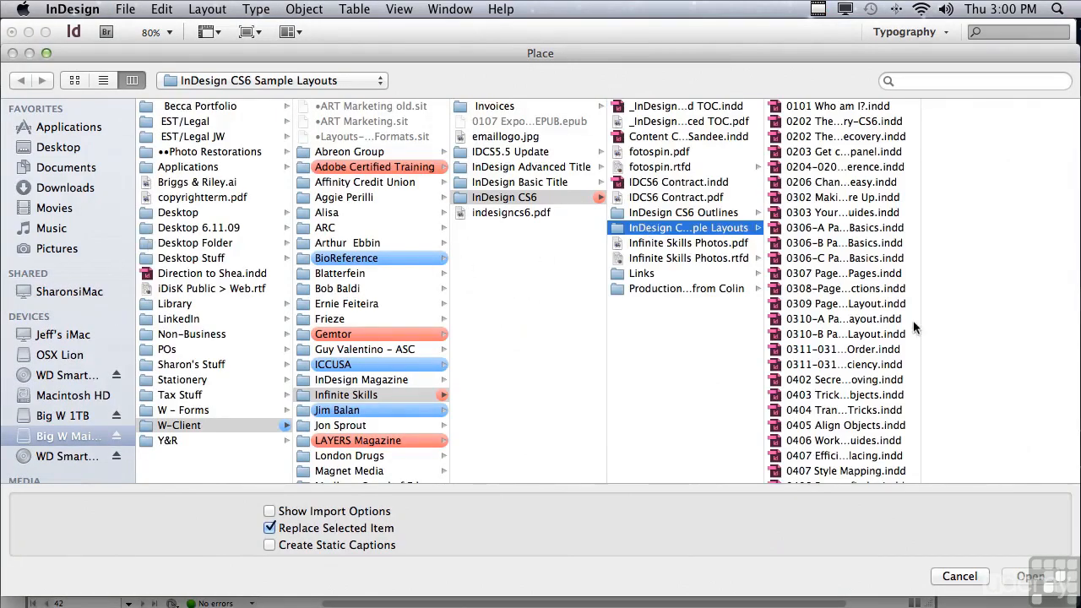
pyautogui.moveTo(920, 328); pyautogui.dragTo(909, 406)
pyautogui.click(836, 386)
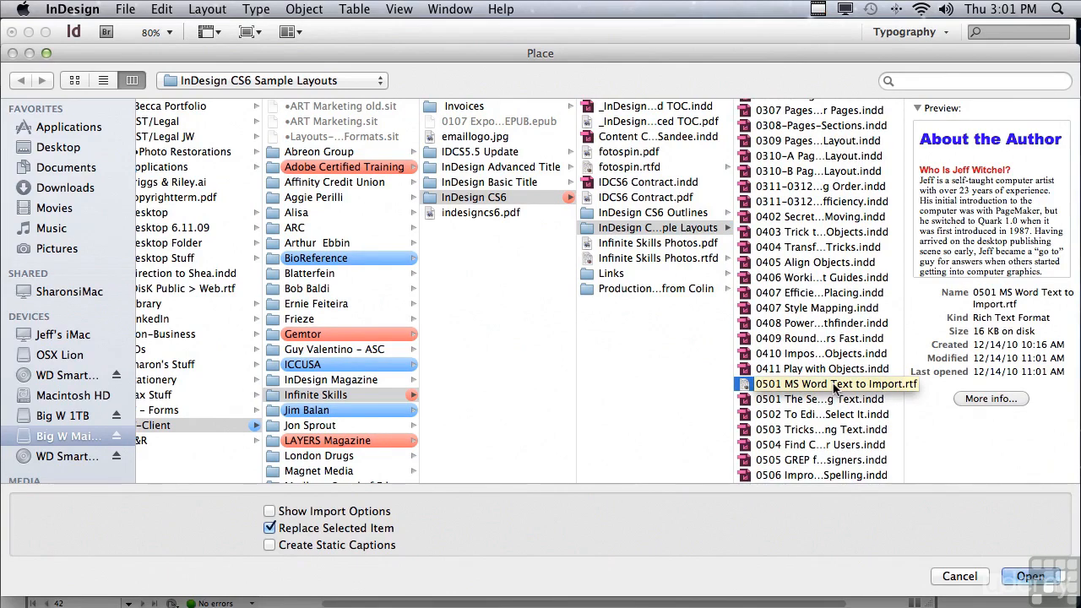
pyautogui.keyDown('shift'); pyautogui.click(1020, 576); pyautogui.keyUp('shift')
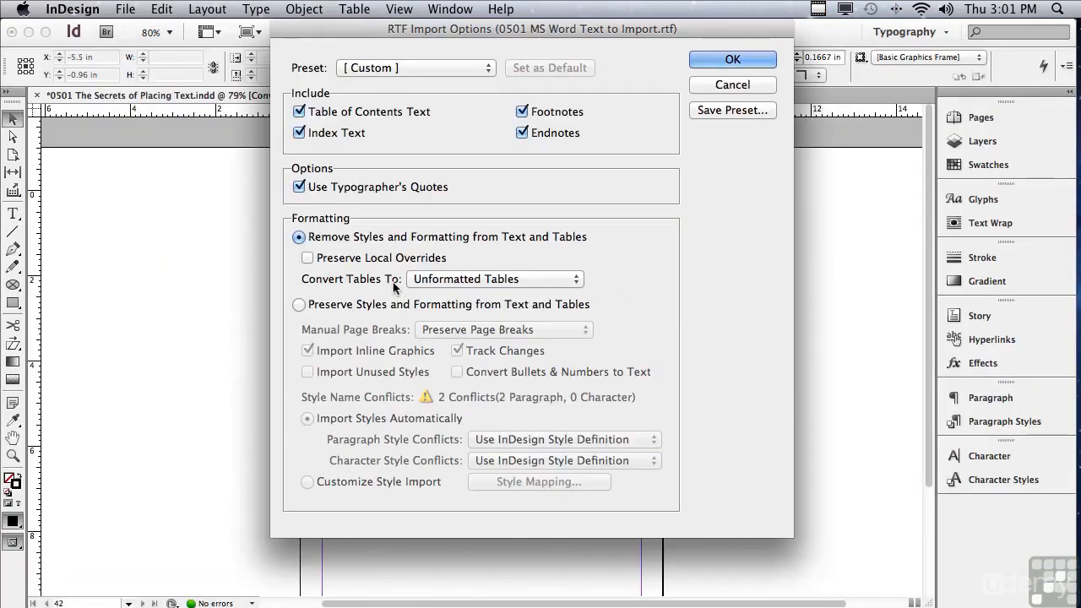
# Preserve styles and formatting from text and tables, enable Customize Style Import, and open the style mapping
pyautogui.click(298, 305)
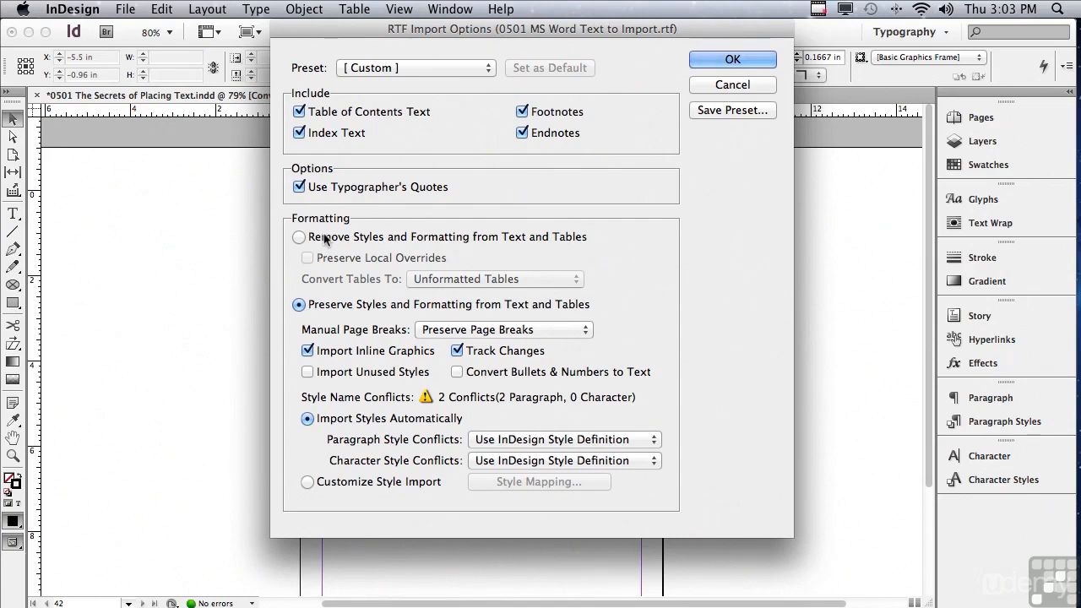
pyautogui.click(308, 483)
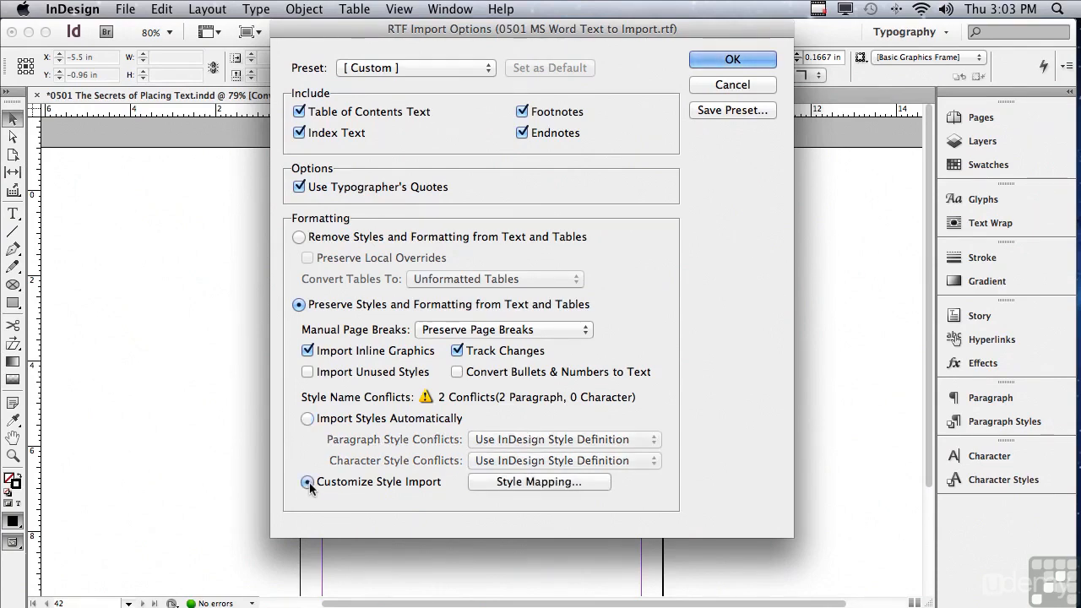
pyautogui.click(495, 483)
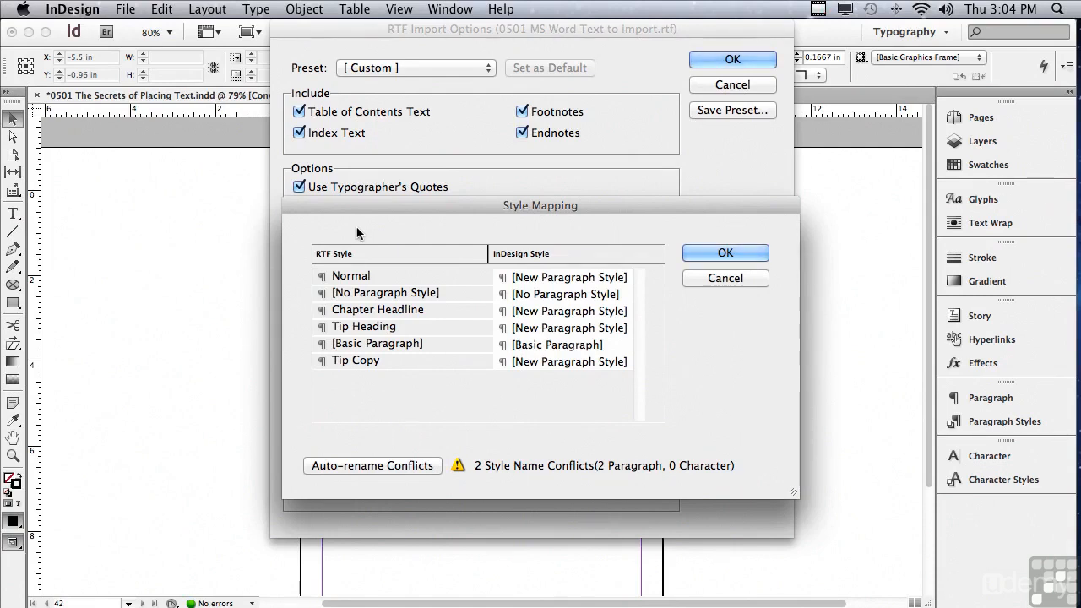
# Map the RTF style Chapter Headline to Section Headline and Tip Heading to Heading for Tips
pyautogui.click(360, 313)
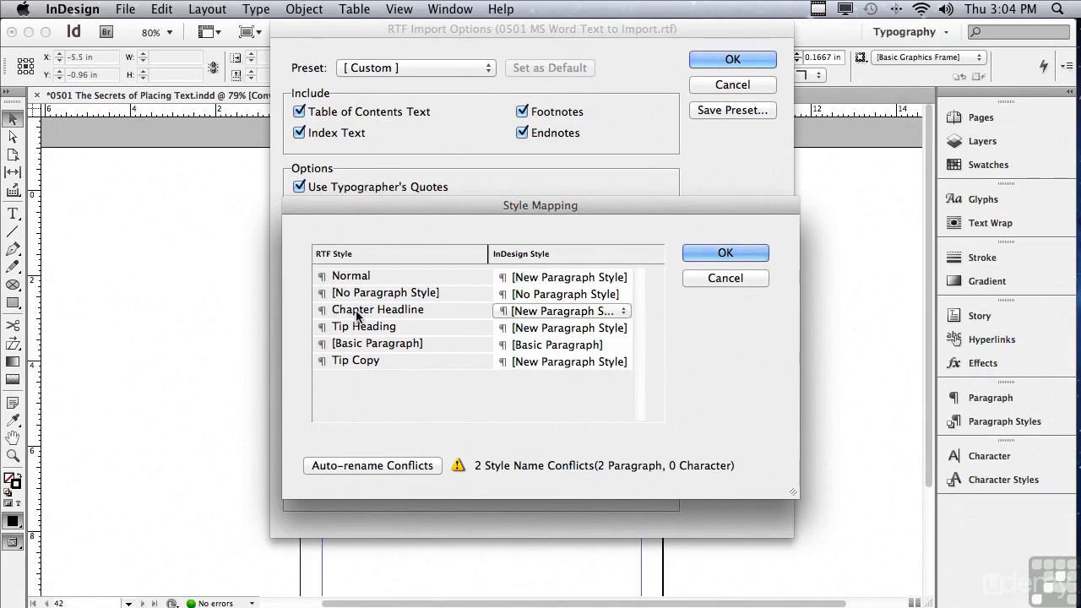
pyautogui.click(531, 313)
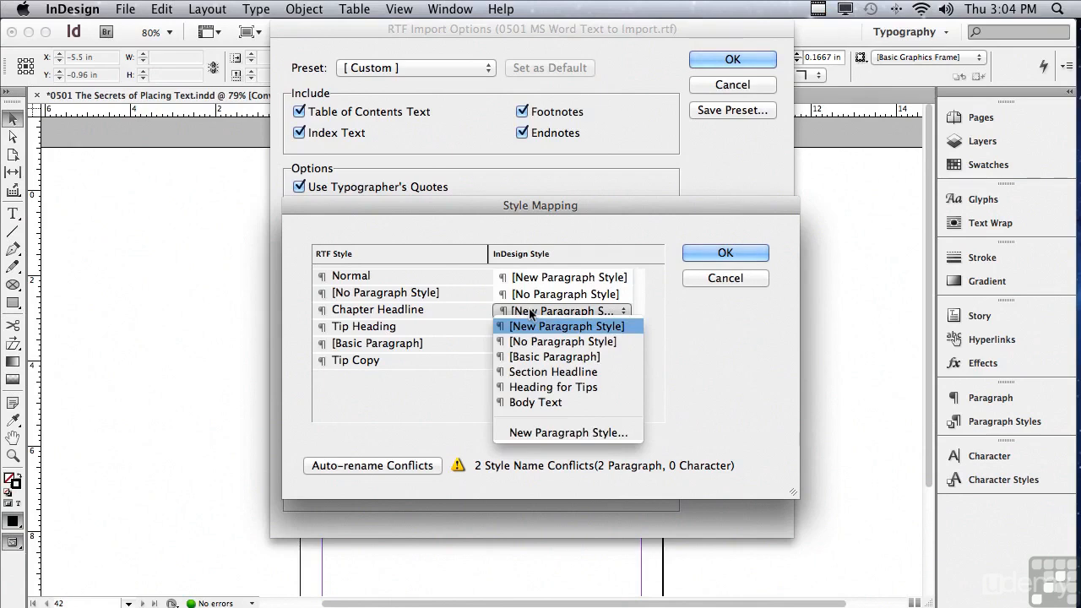
pyautogui.click(530, 375)
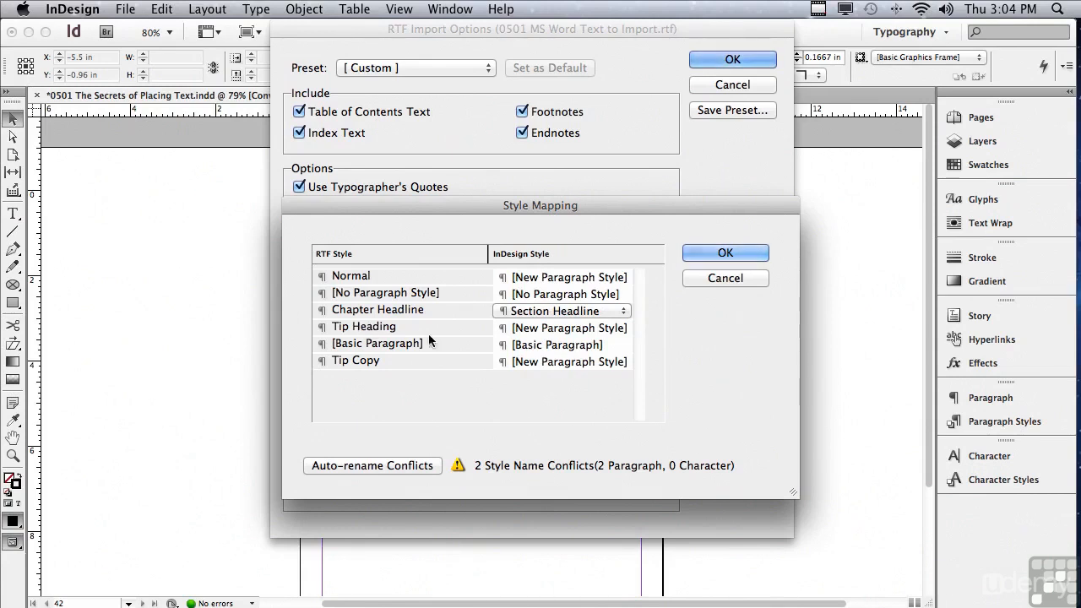
pyautogui.click(534, 330)
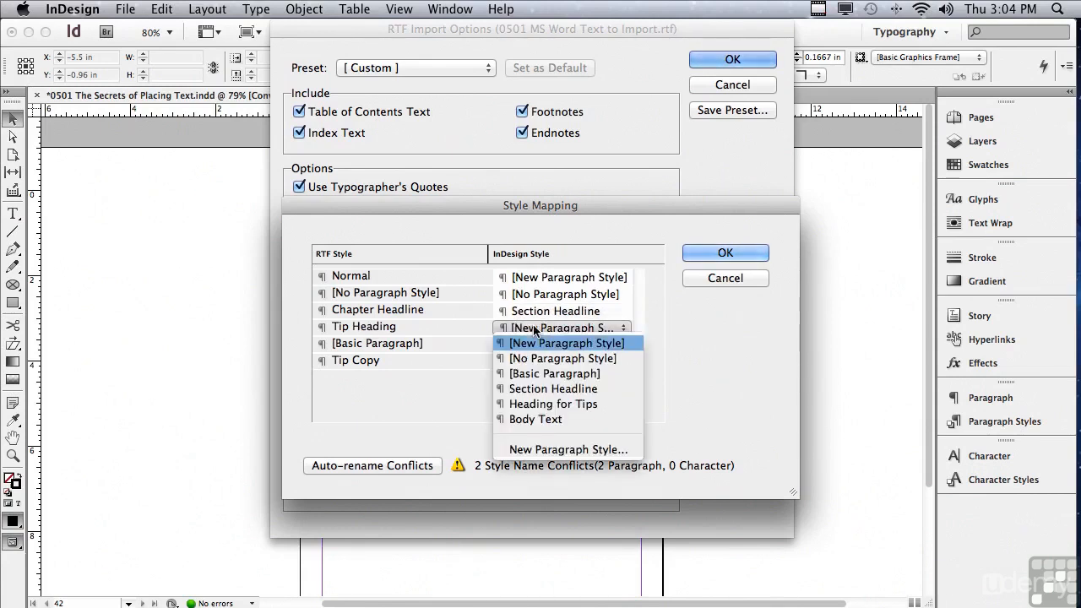
pyautogui.click(534, 404)
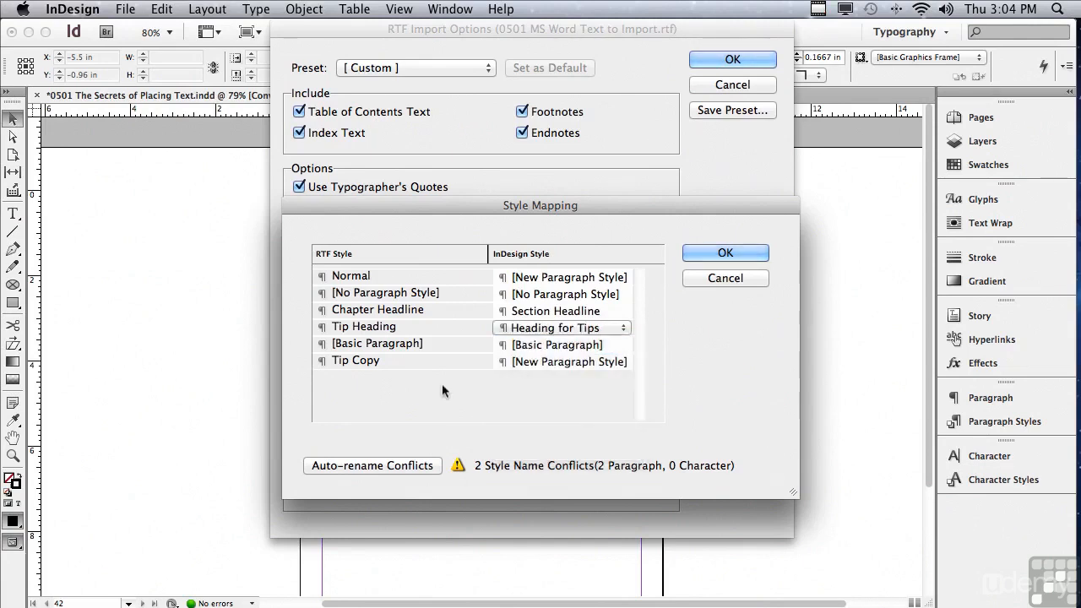
# Map the RTF style Tip Copy to Body Text and accept the style mapping
pyautogui.click(362, 369)
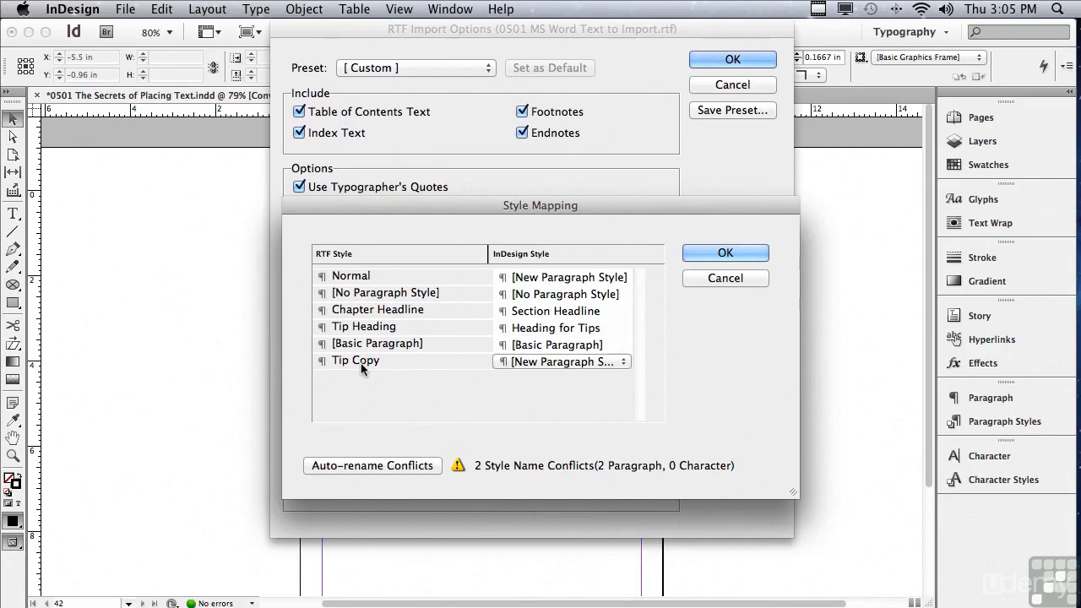
pyautogui.click(527, 363)
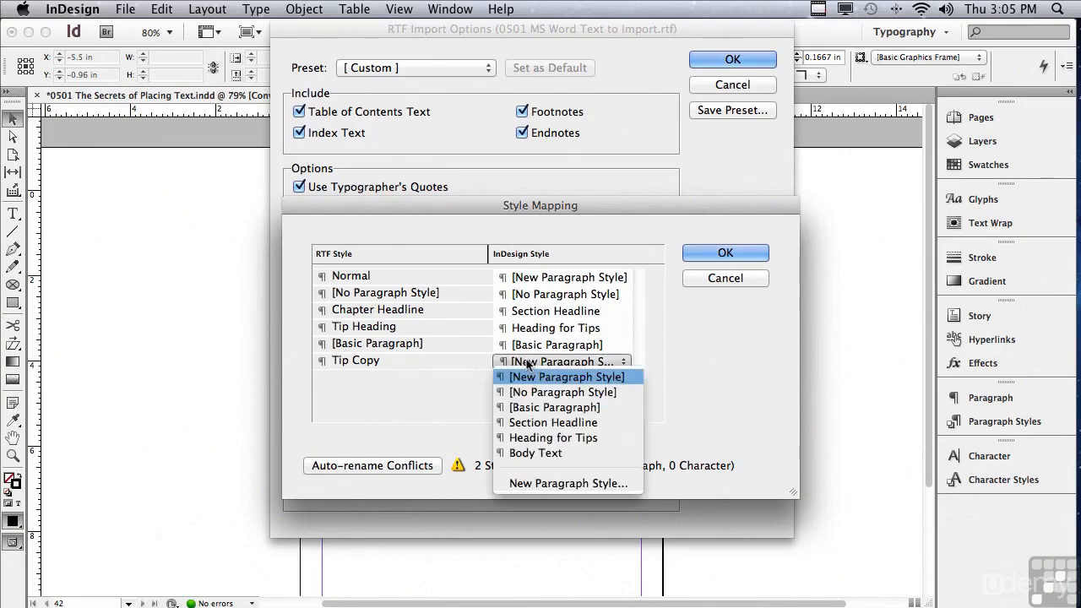
pyautogui.click(530, 455)
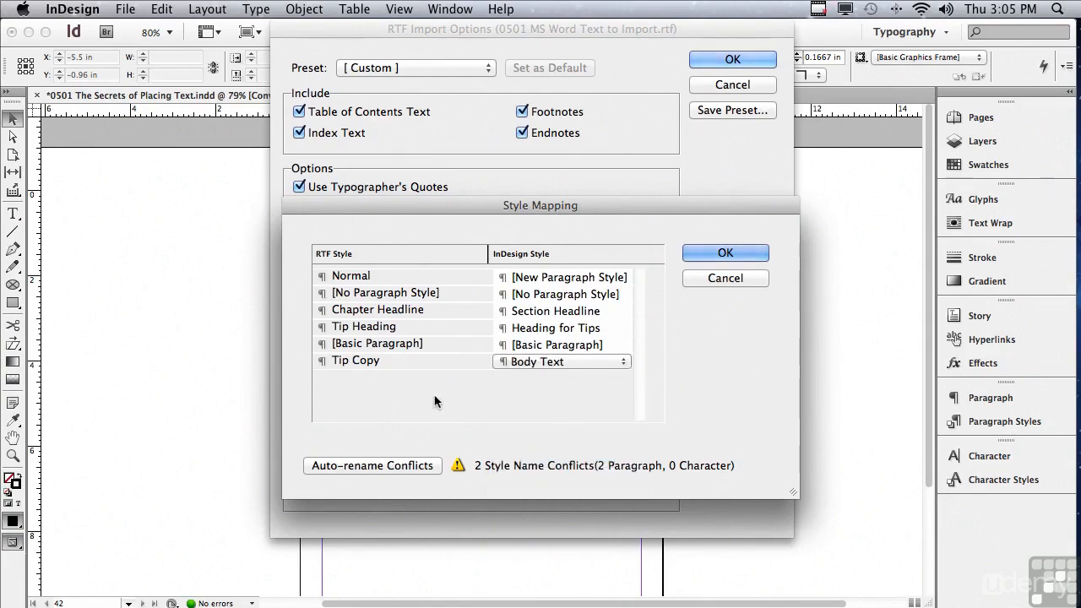
pyautogui.click(698, 252)
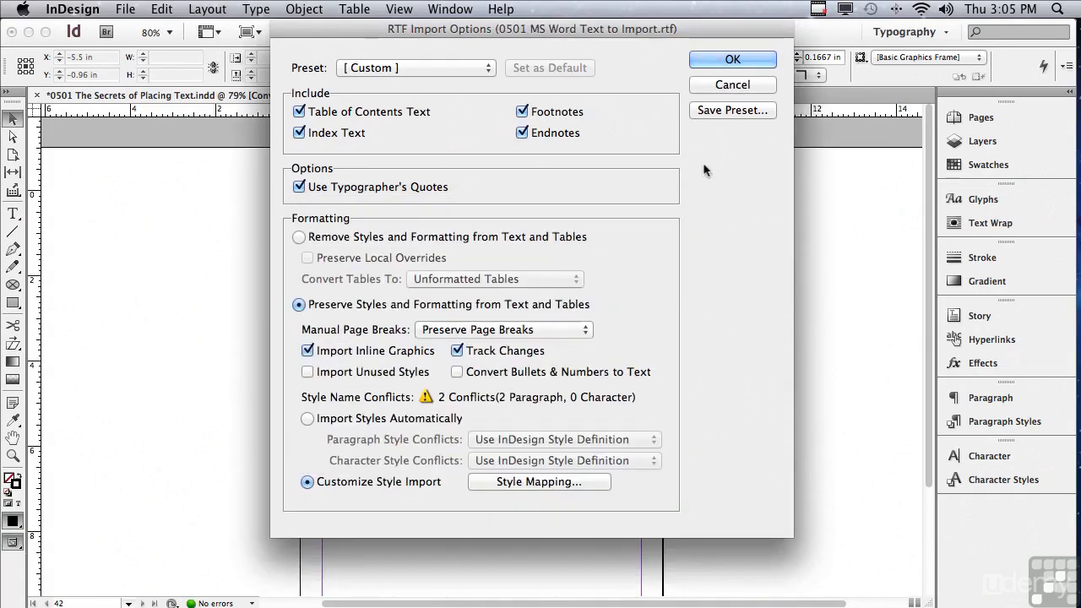
# Accept the RTF import options and flow the style-mapped text into page 42 within its margins
pyautogui.click(732, 59)
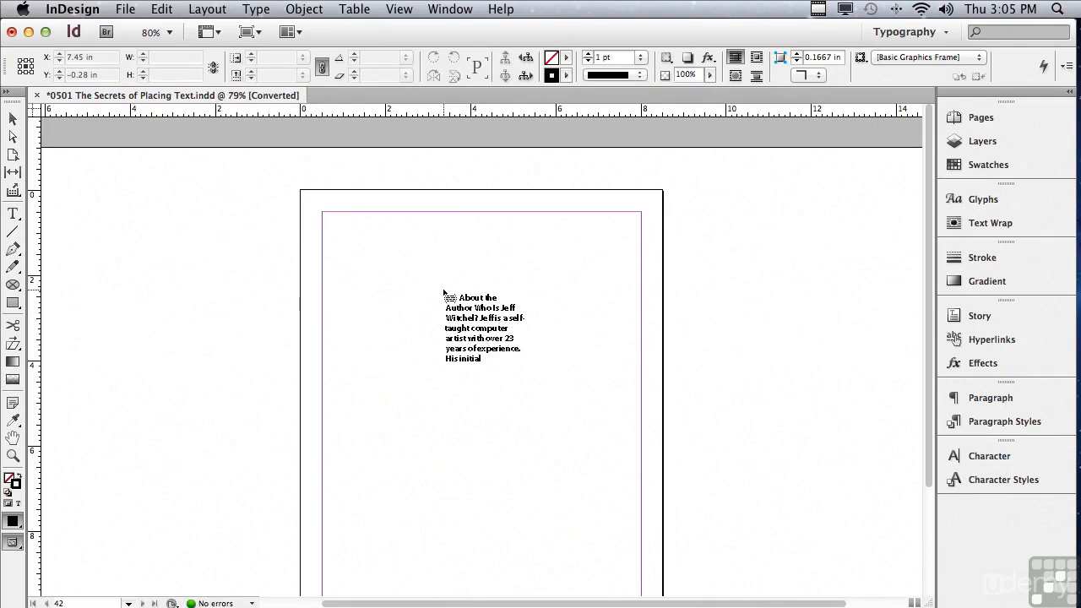
pyautogui.click(443, 292)
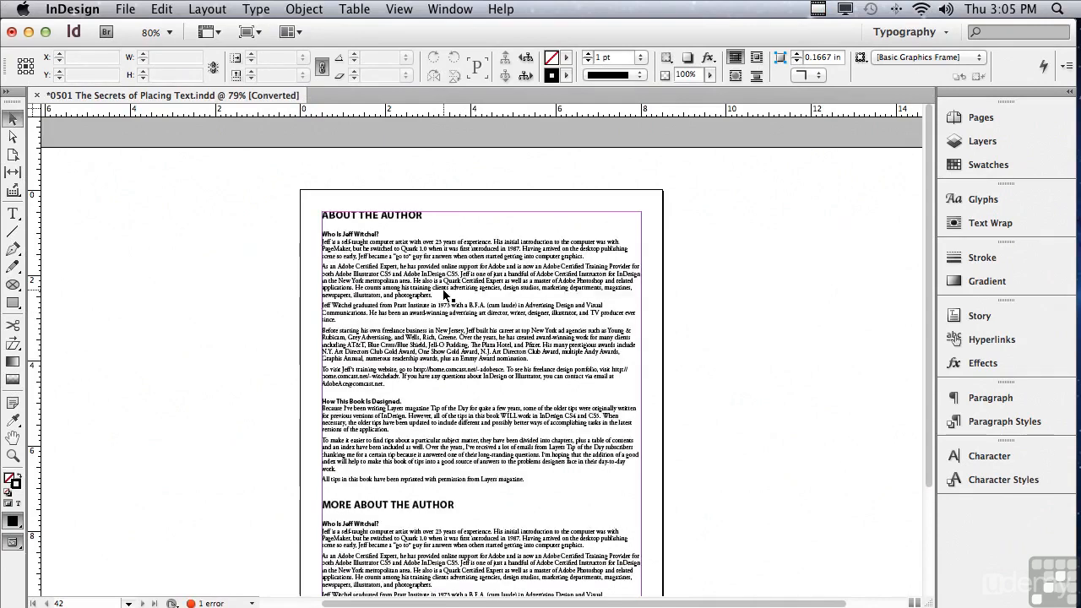
pyautogui.scroll(-2, 443, 292)
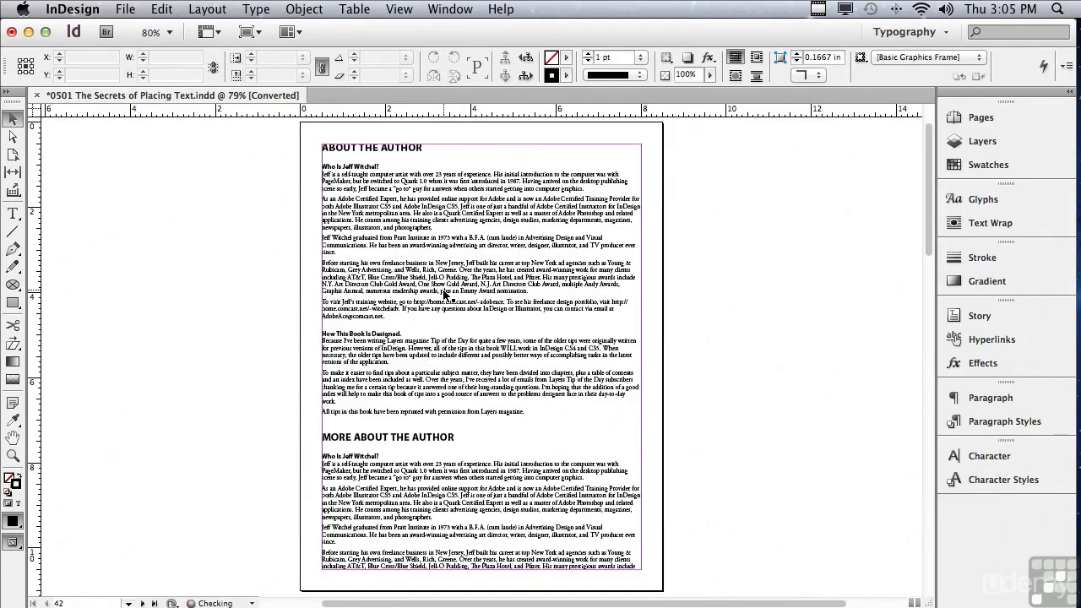